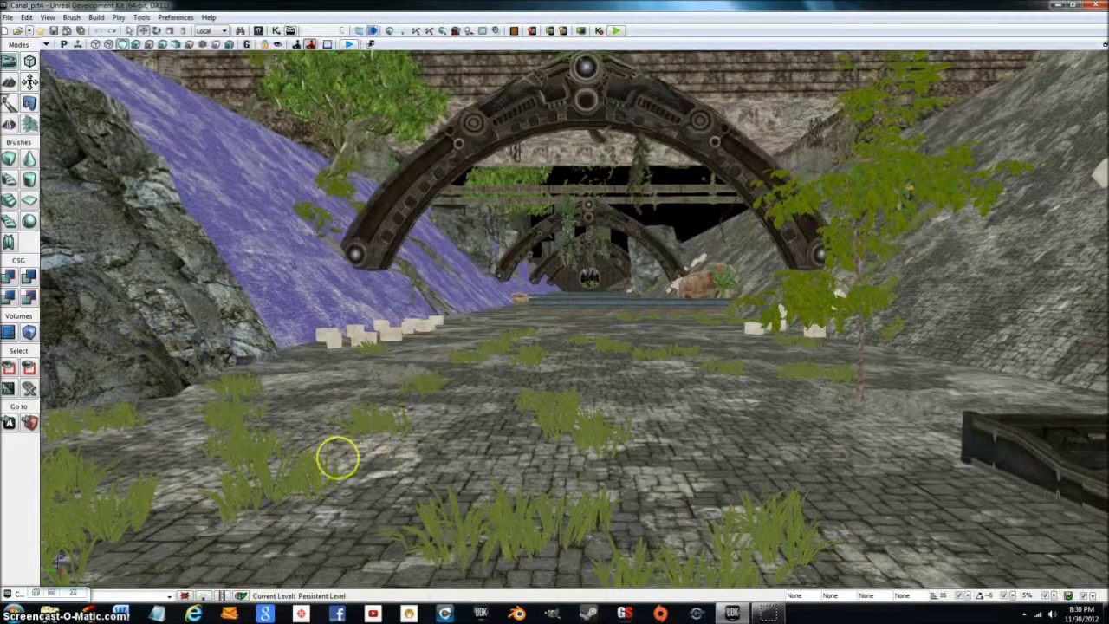
Place the S_UN_Sky_SM_SkyDome03 static mesh from the Content Browser on the canal floor
right_drag(487, 394, 472, 377)
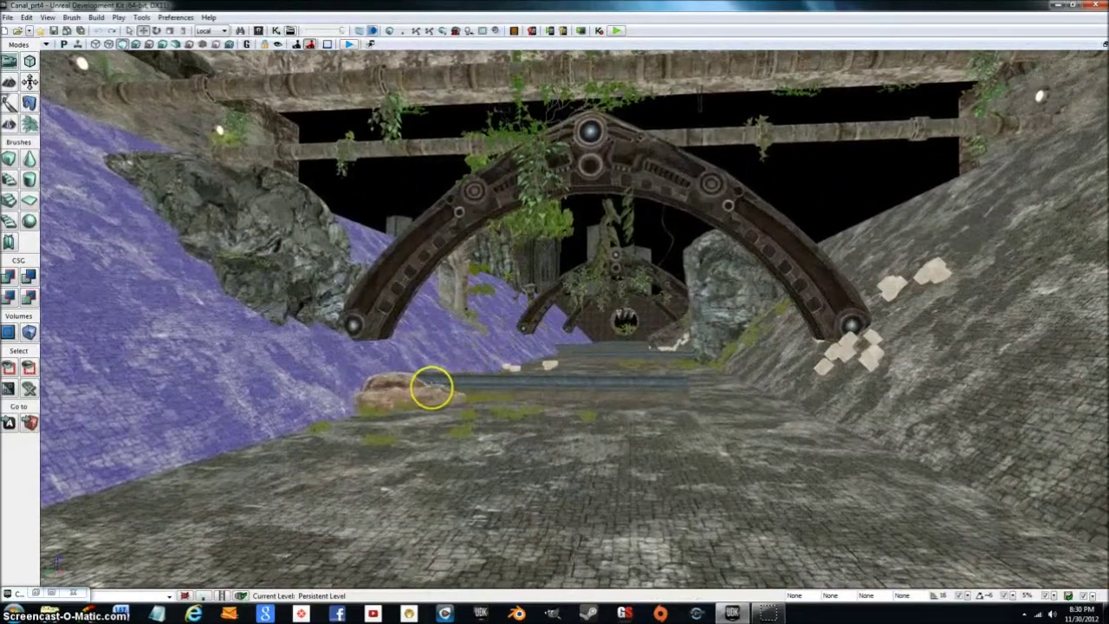
mouse_move(428, 389)
right_down()
mouse_move(433, 446)
mouse_move(444, 453)
mouse_move(441, 372)
mouse_move(438, 392)
right_up()
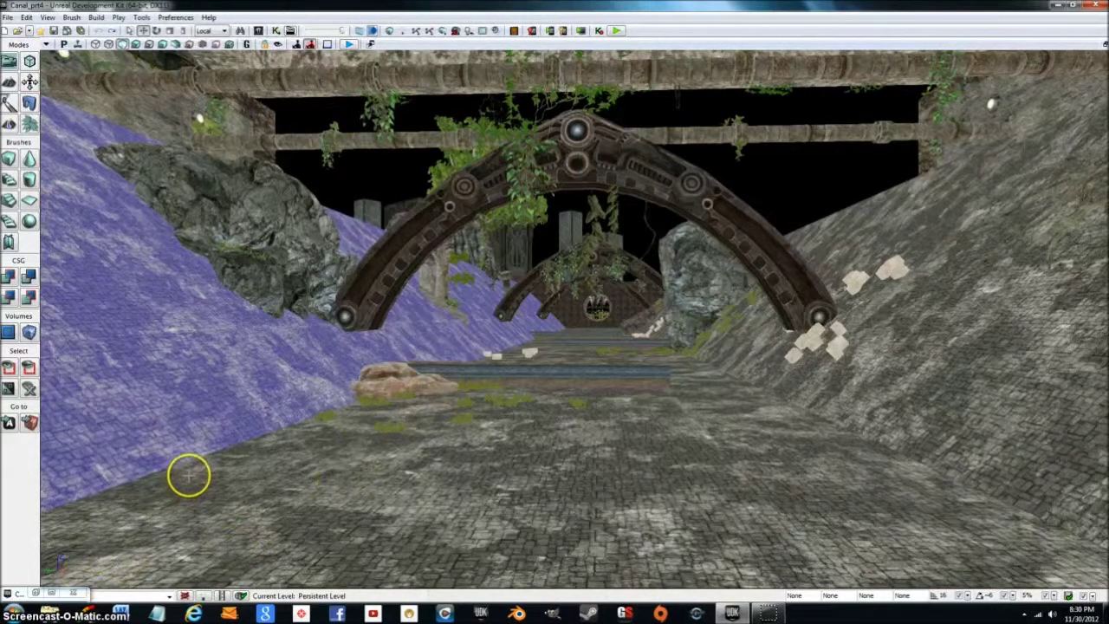
click(19, 593)
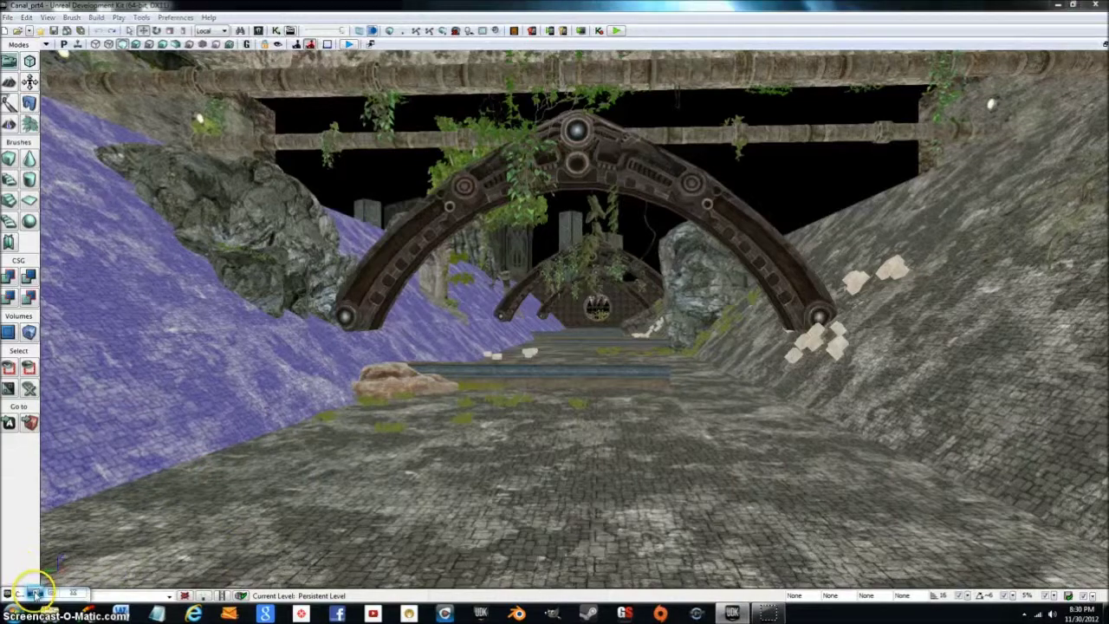
mouse_move(583, 364)
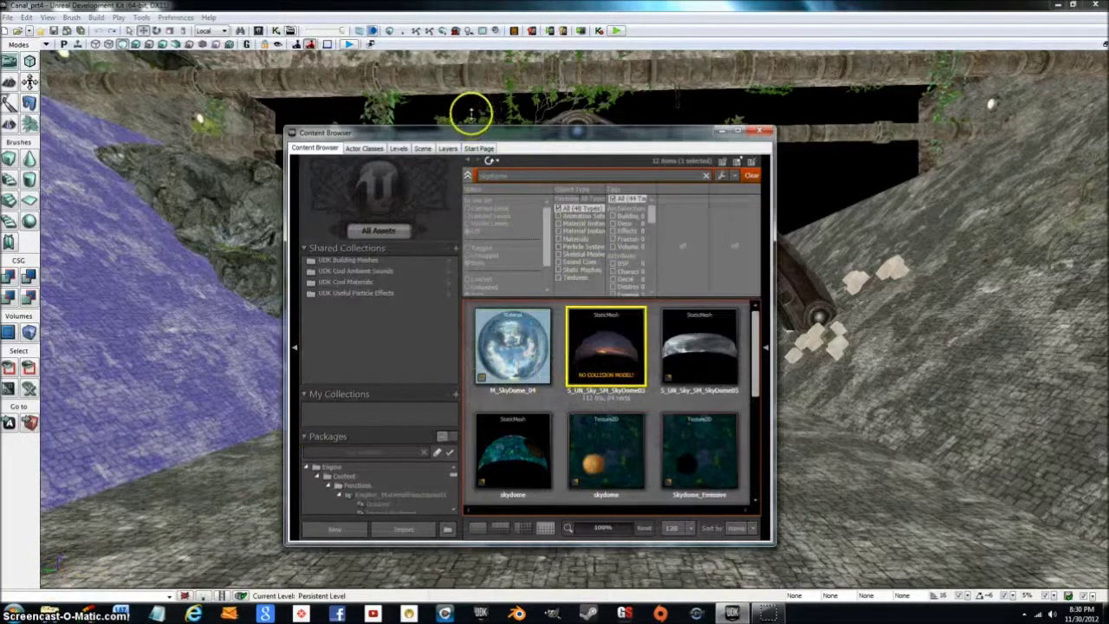
drag(462, 137, 696, 94)
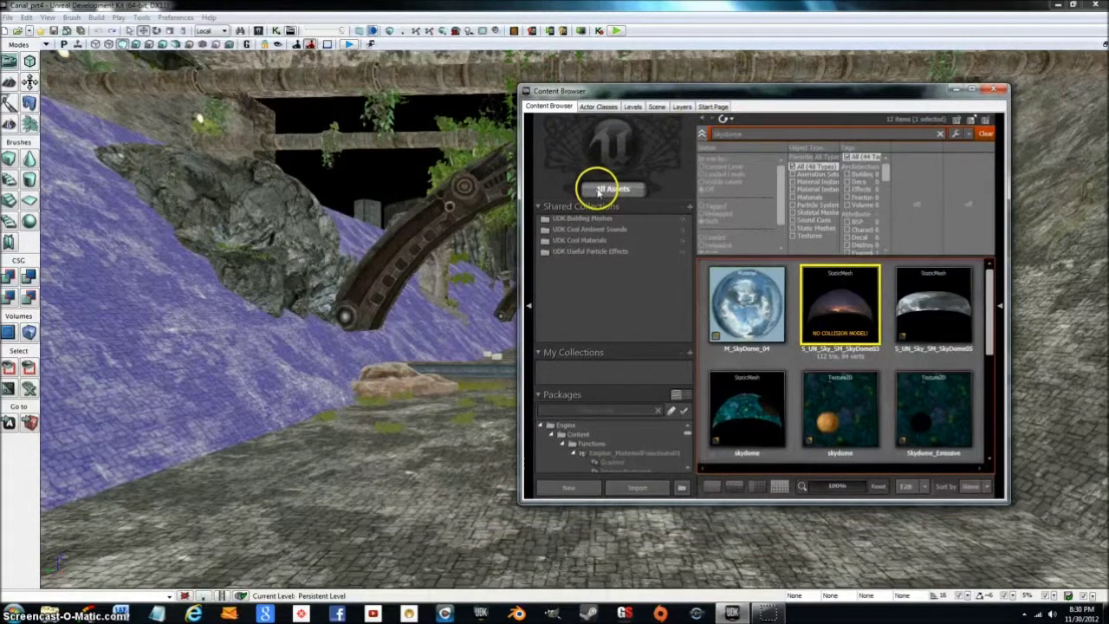
mouse_move(829, 285)
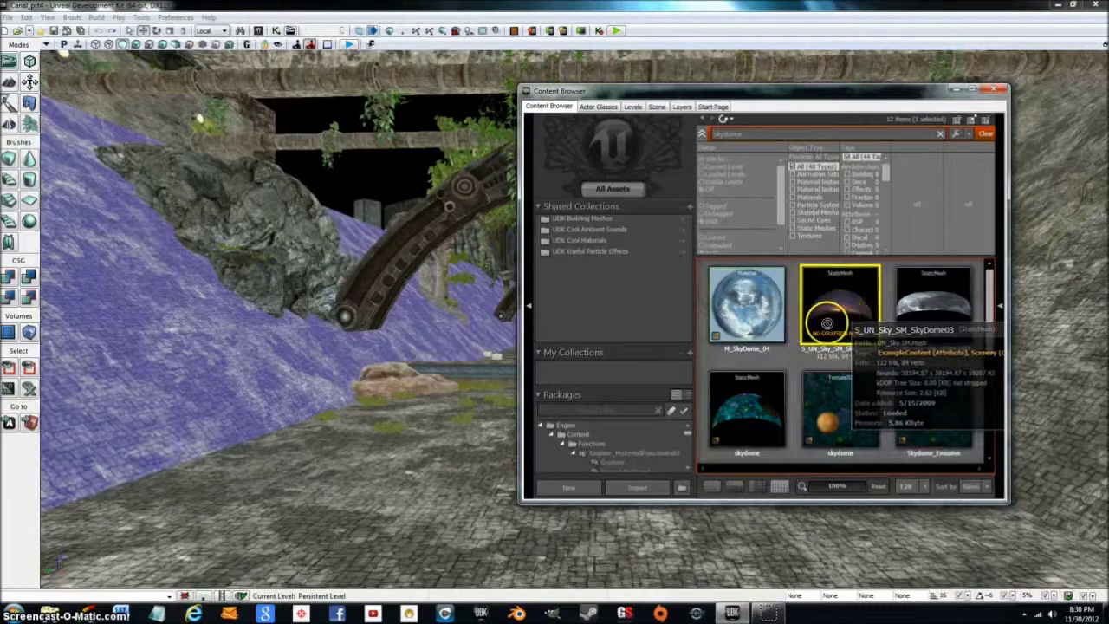
click(551, 547)
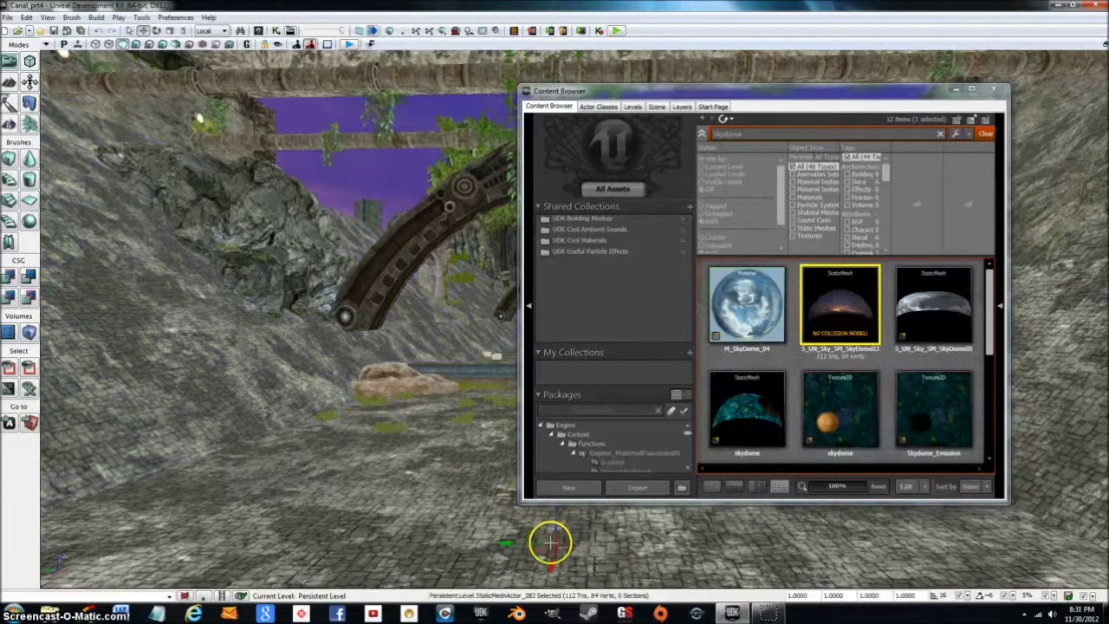
Put the Content Browser away and rotate the sky dome roughly 95 degrees about its vertical axis, placing the sunset behind the arches
click(952, 90)
right_drag(588, 136, 586, 124)
click(156, 31)
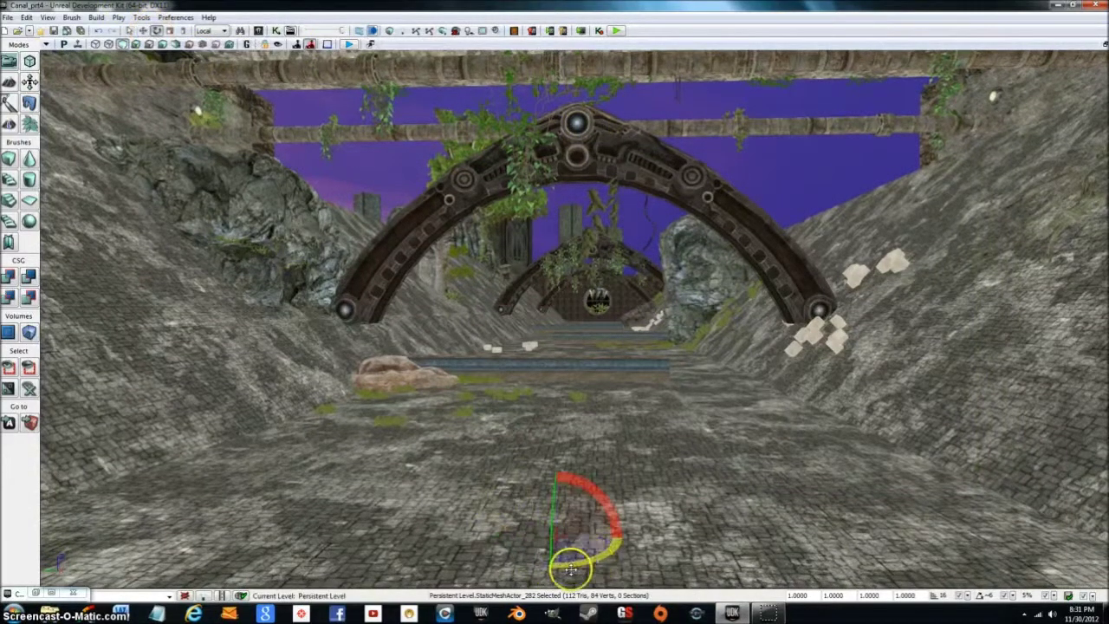
right_drag(413, 584, 454, 572)
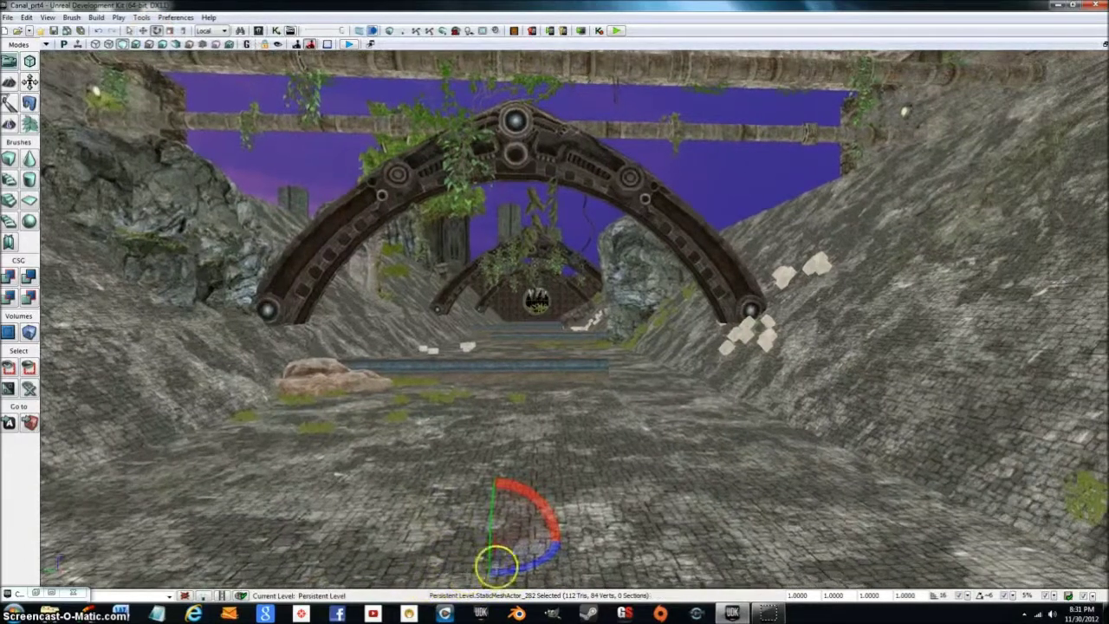
drag(508, 549, 200, 580)
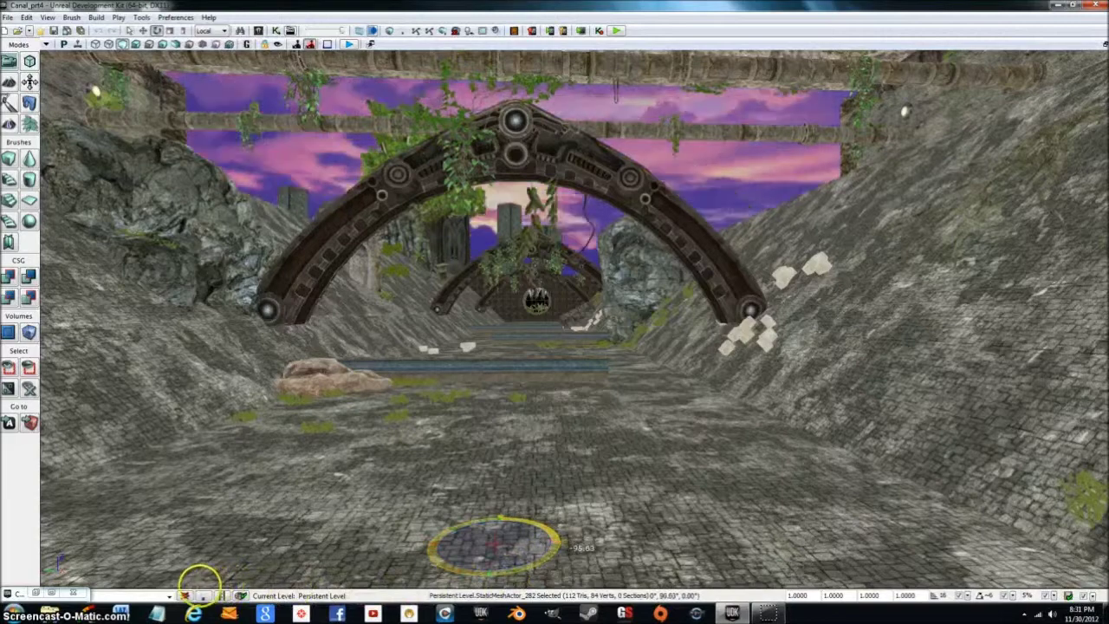
drag(188, 581, 212, 579)
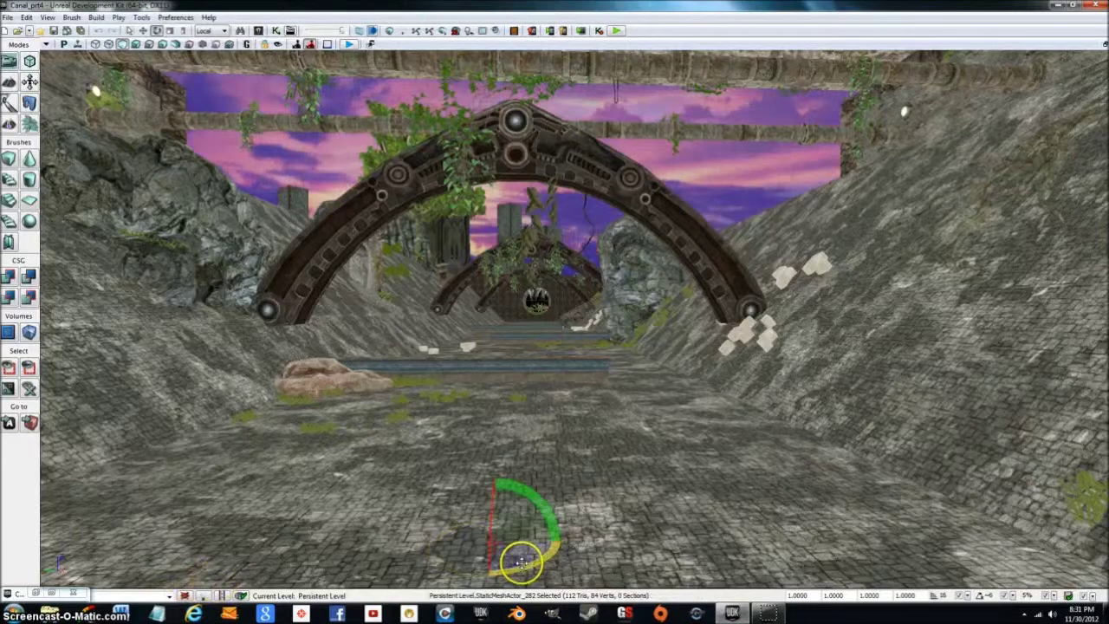
Look at the sky dome from several viewpoints along the canal, its sloped banks and the arches
right_drag(338, 448, 260, 368)
scroll(393, 338, up, 4)
scroll(393, 338, down, 2)
drag(260, 368, 59, 568)
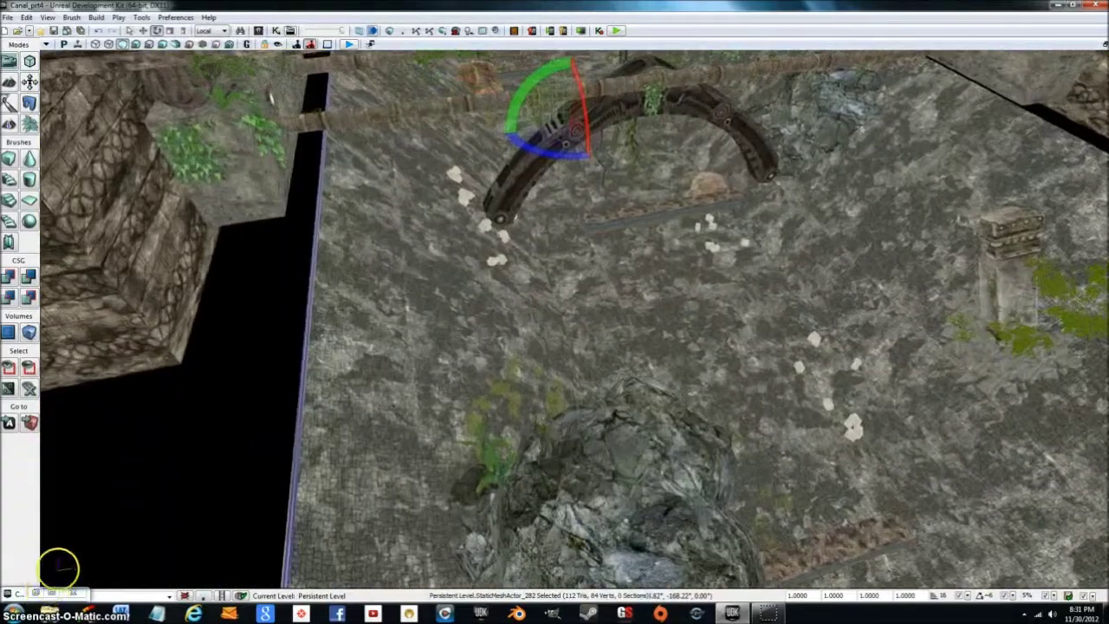
drag(81, 530, 48, 367)
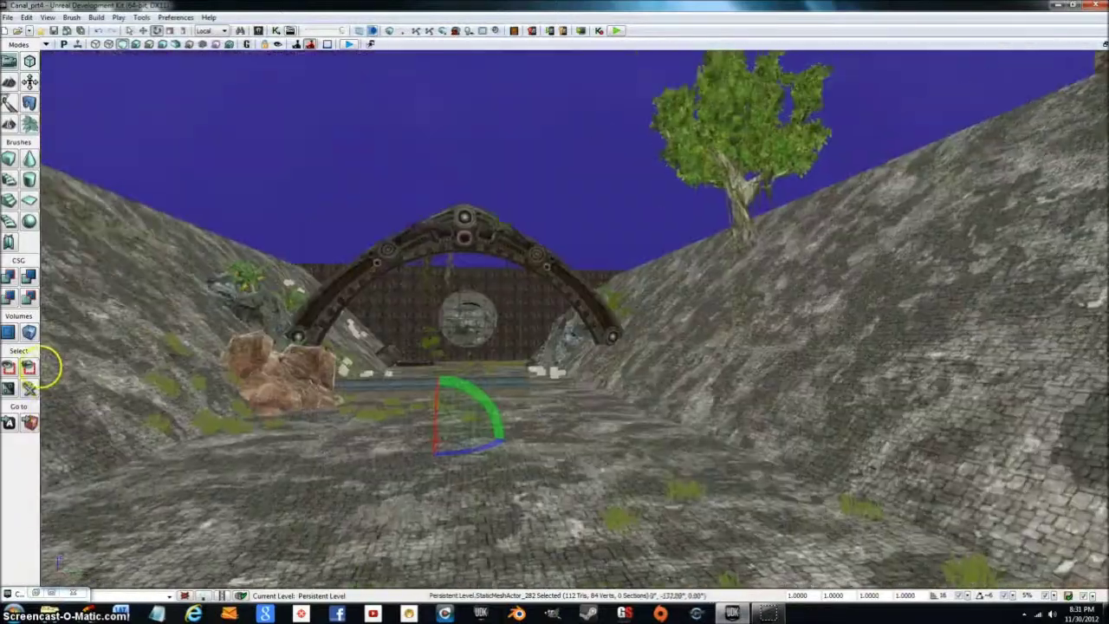
drag(138, 287, 348, 242)
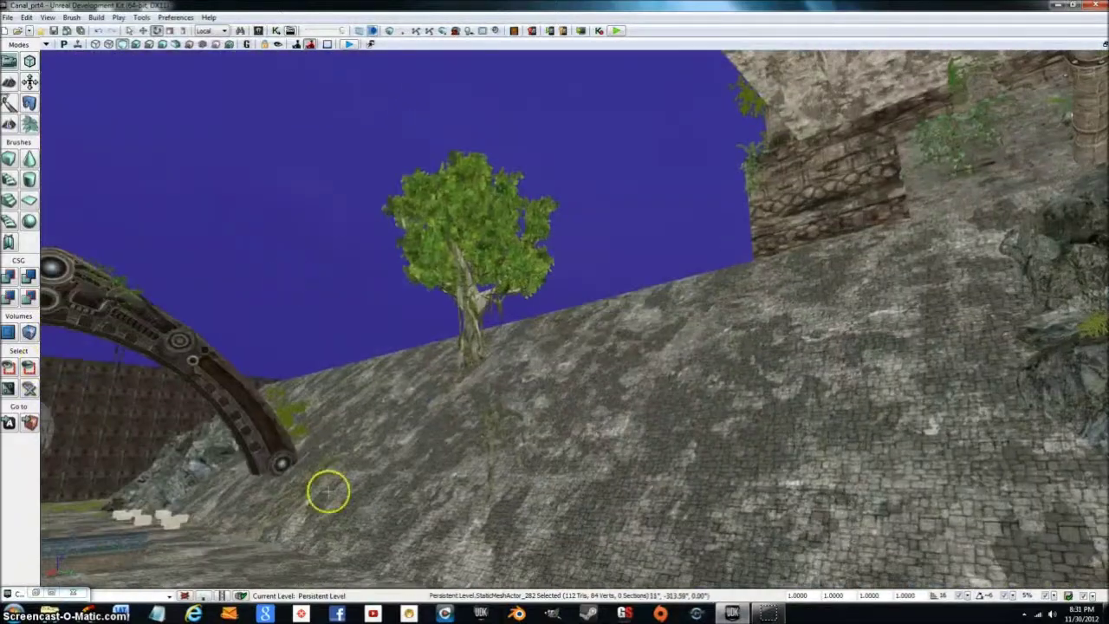
click(547, 443)
drag(489, 342, 549, 444)
click(722, 230)
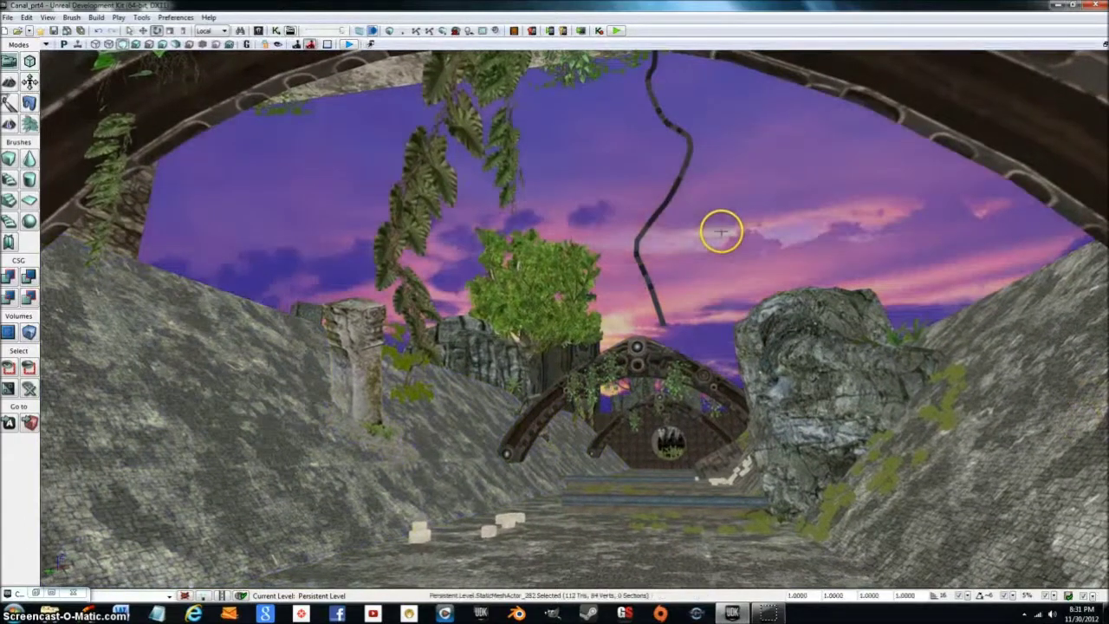
Move the sky dome straight down below the canal floor and save the level
right_drag(562, 383, 542, 448)
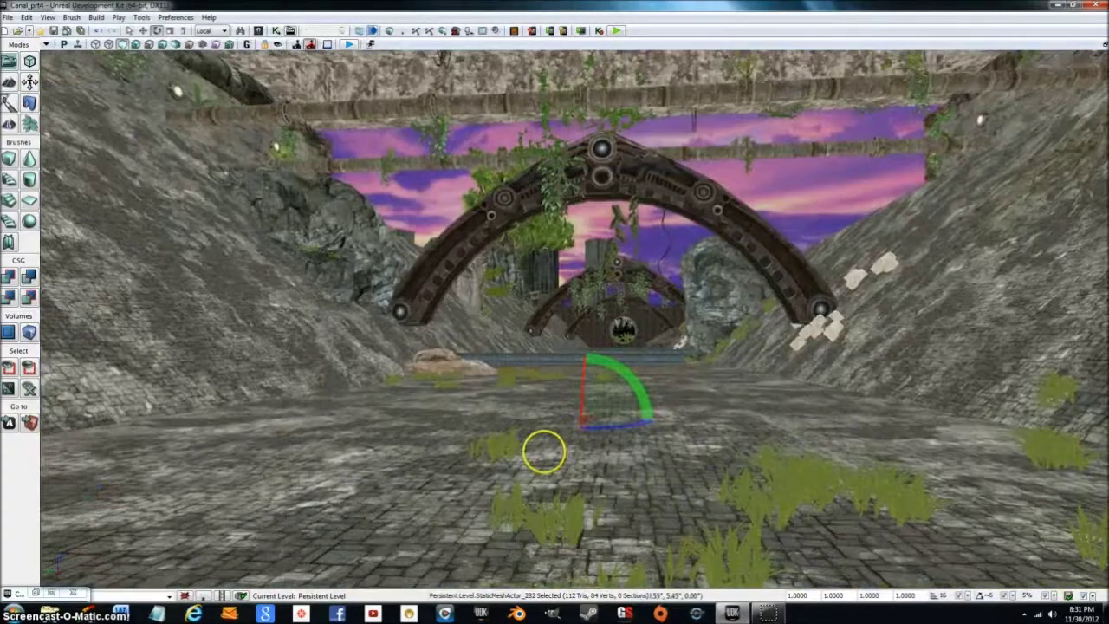
click(143, 30)
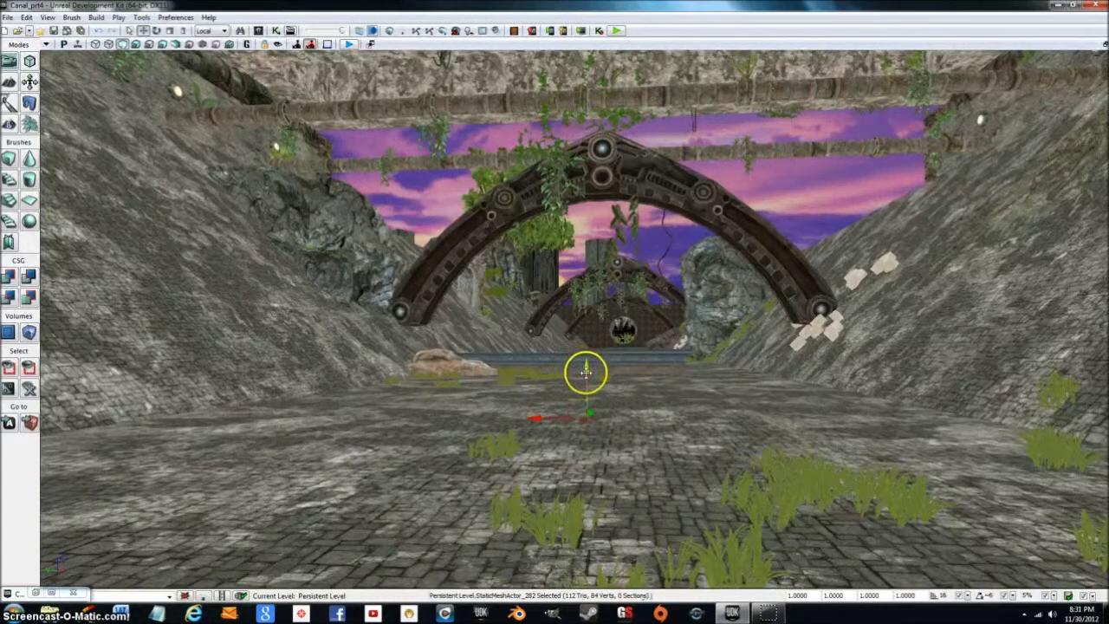
drag(585, 374, 551, 617)
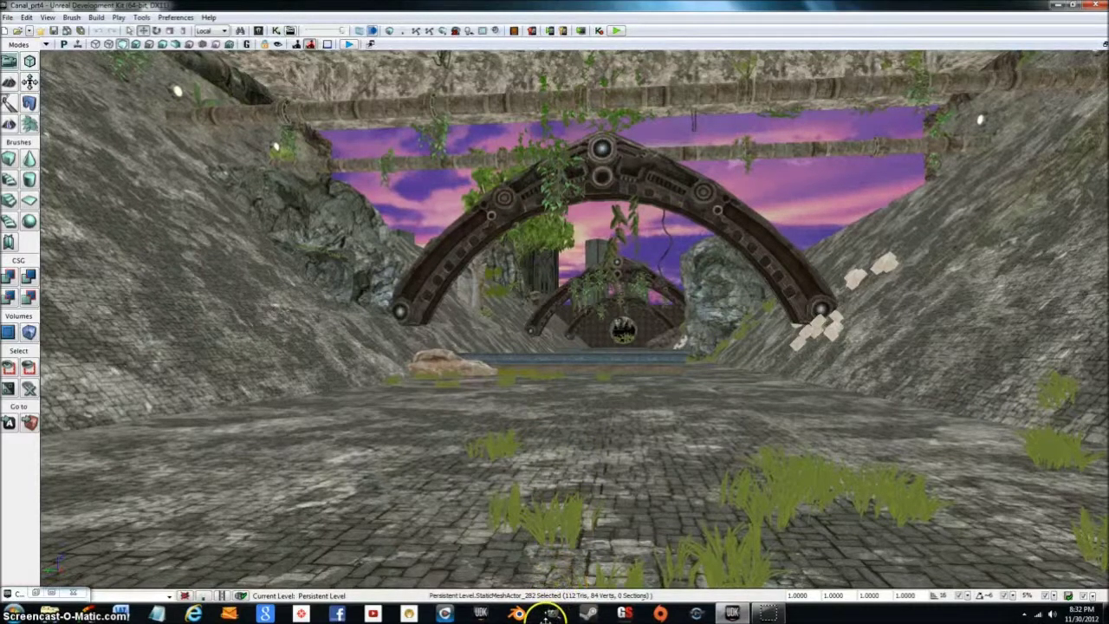
scroll(517, 525, up, 5)
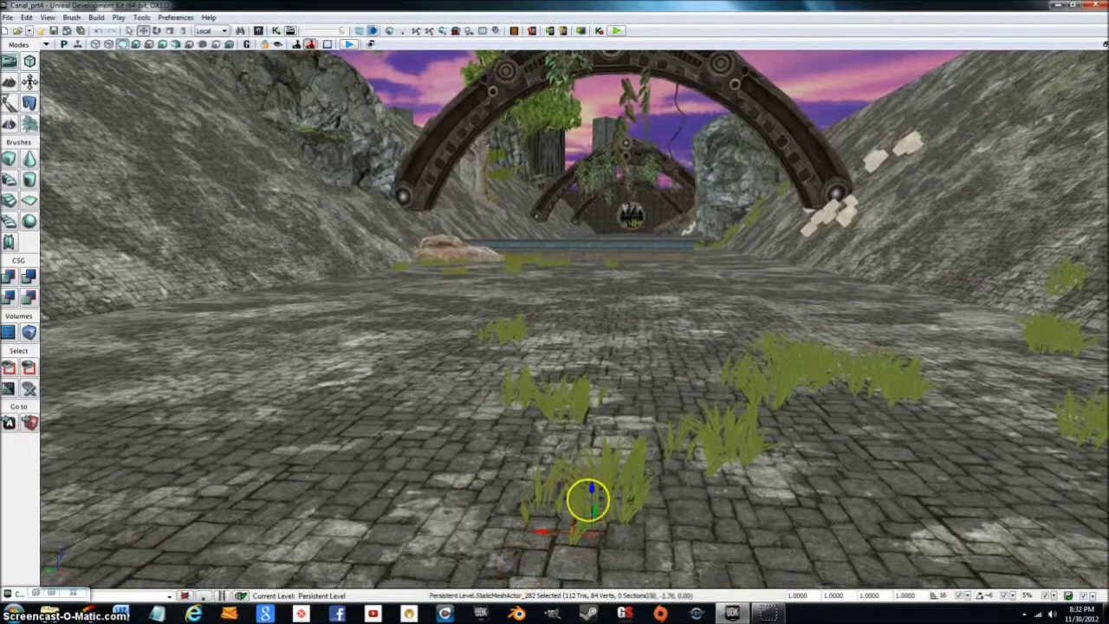
scroll(586, 498, up, 3)
drag(584, 516, 598, 544)
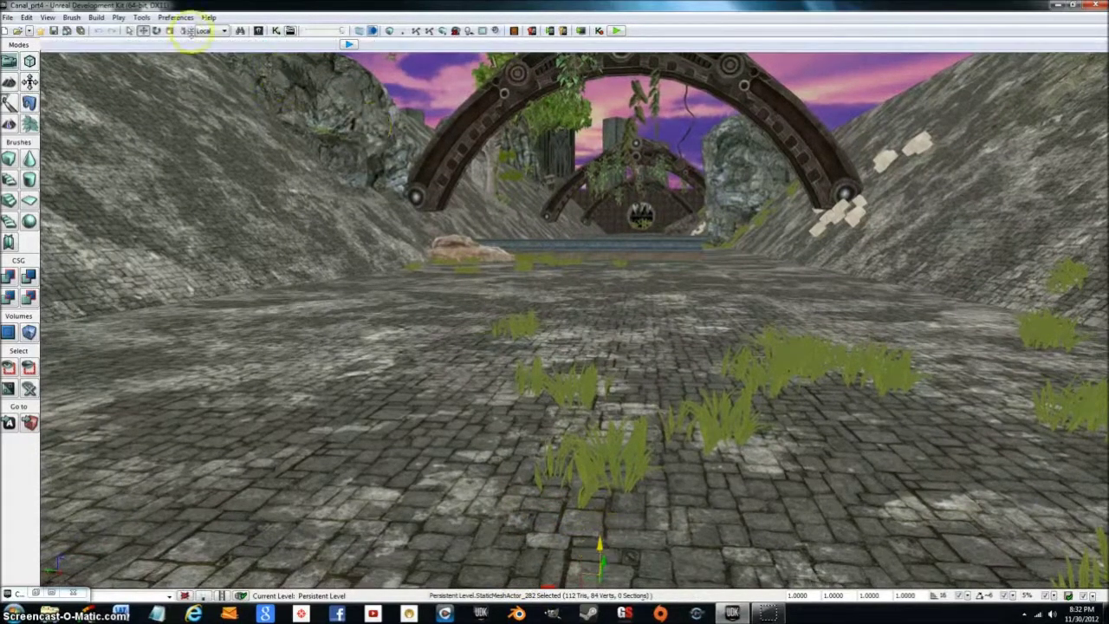
scroll(233, 225, down, 4)
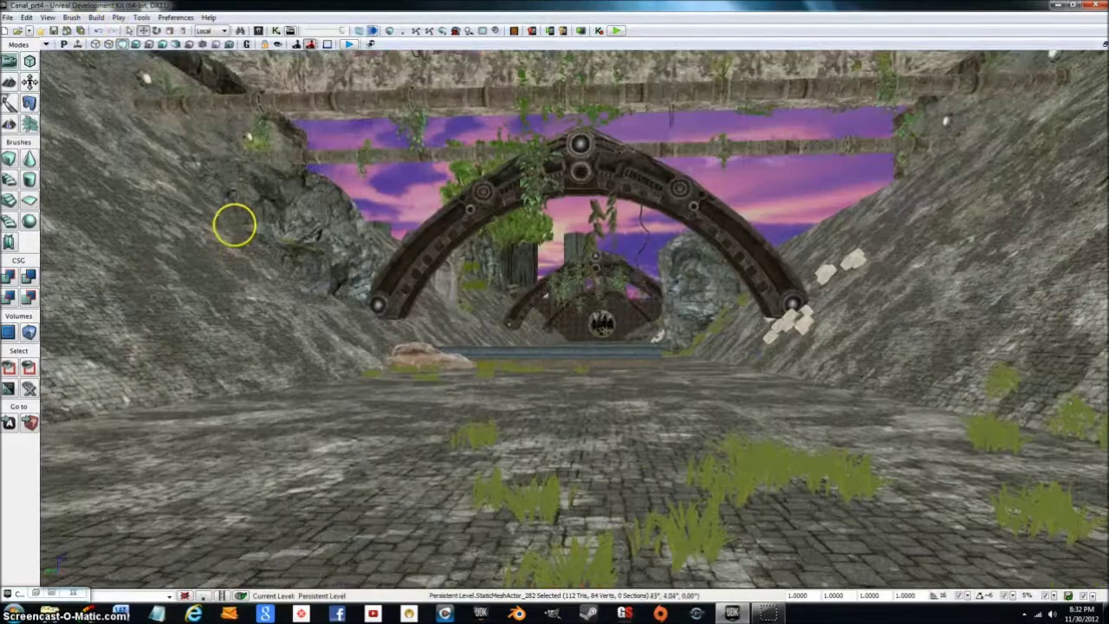
click(79, 30)
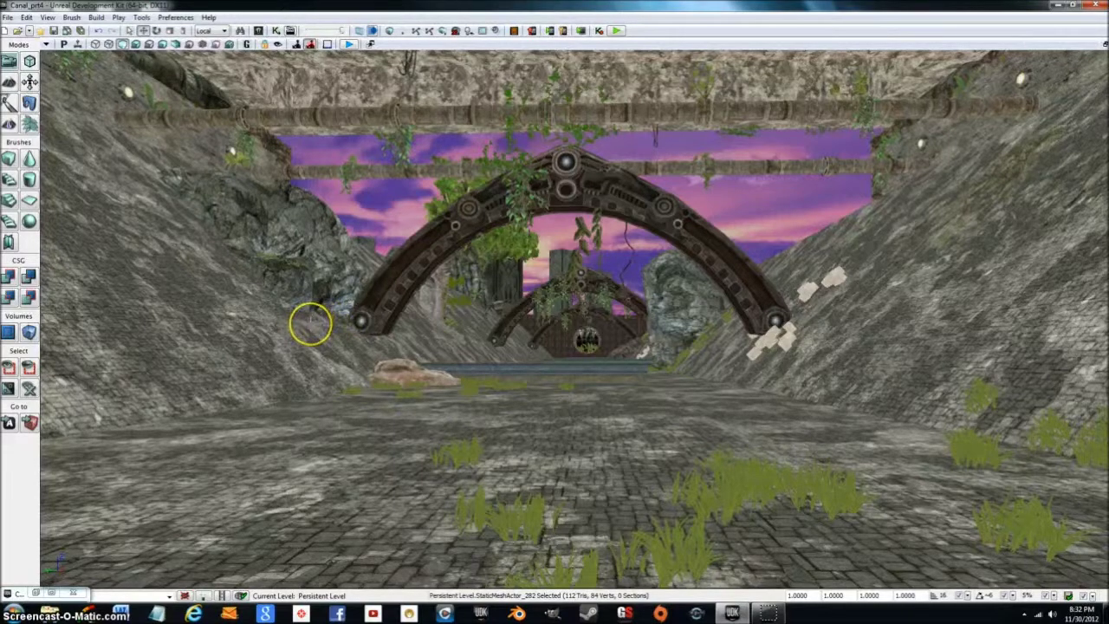
Examine the rusted end wall with its round grate, and the waterfall and grass at its base
right_drag(287, 332, 1097, 329)
right_drag(1099, 340, 1097, 366)
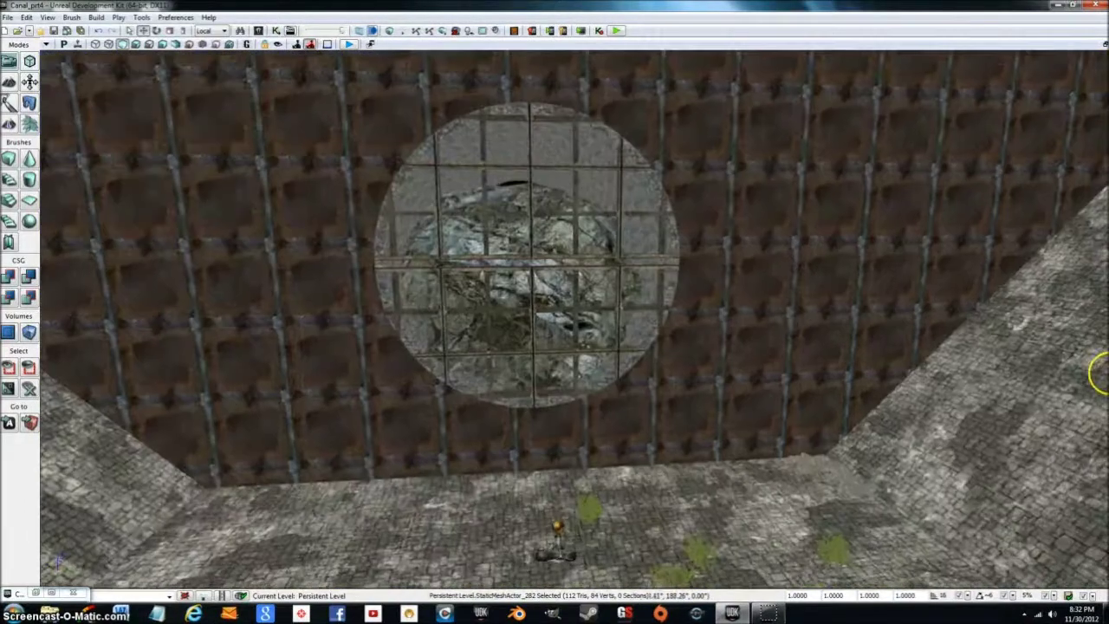
click(746, 343)
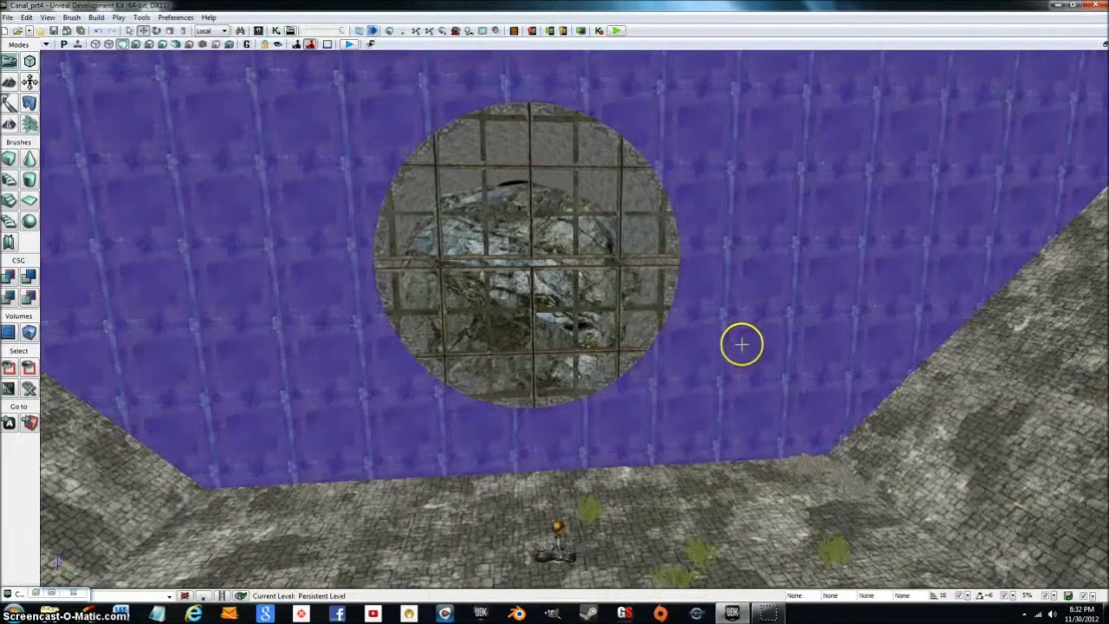
scroll(725, 347, up, 5)
right_drag(725, 346, 638, 352)
scroll(638, 353, down, 5)
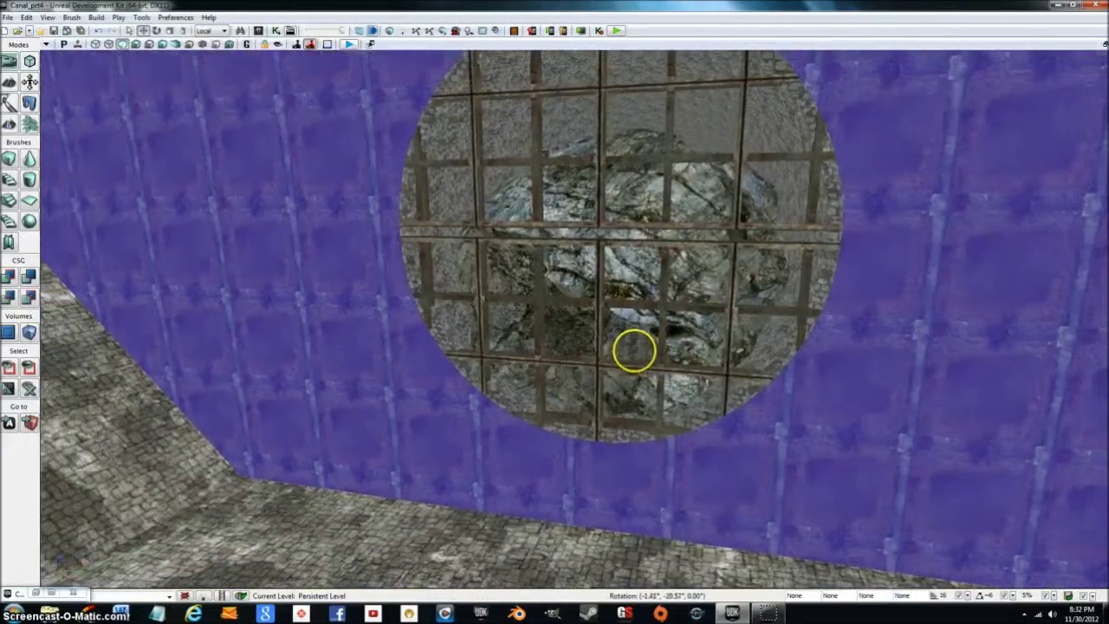
right_drag(633, 350, 48, 386)
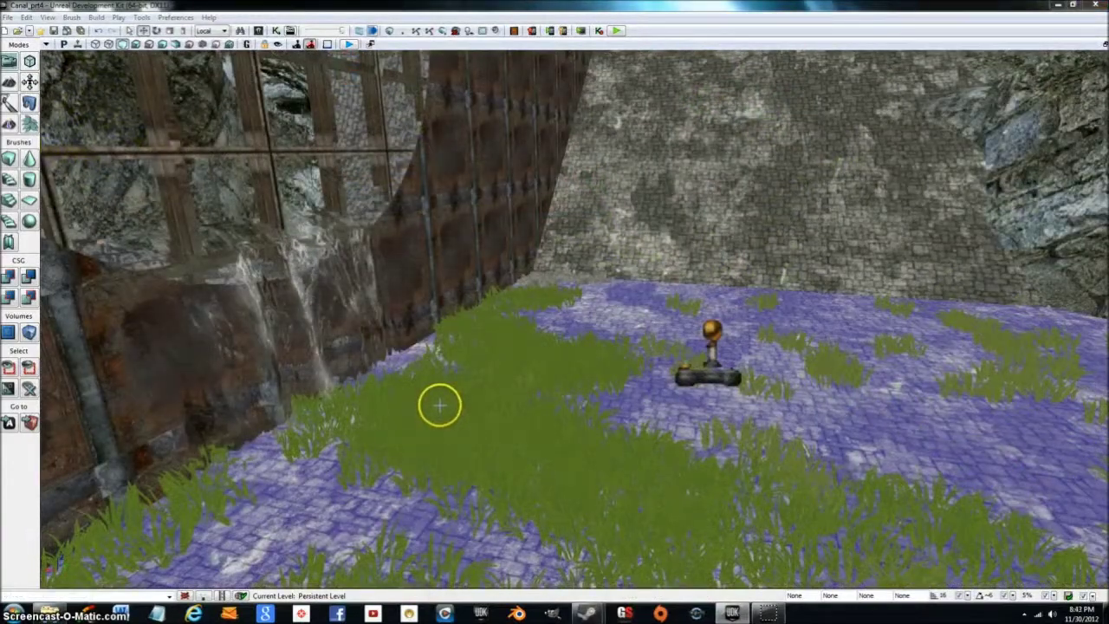
right_drag(439, 405, 466, 379)
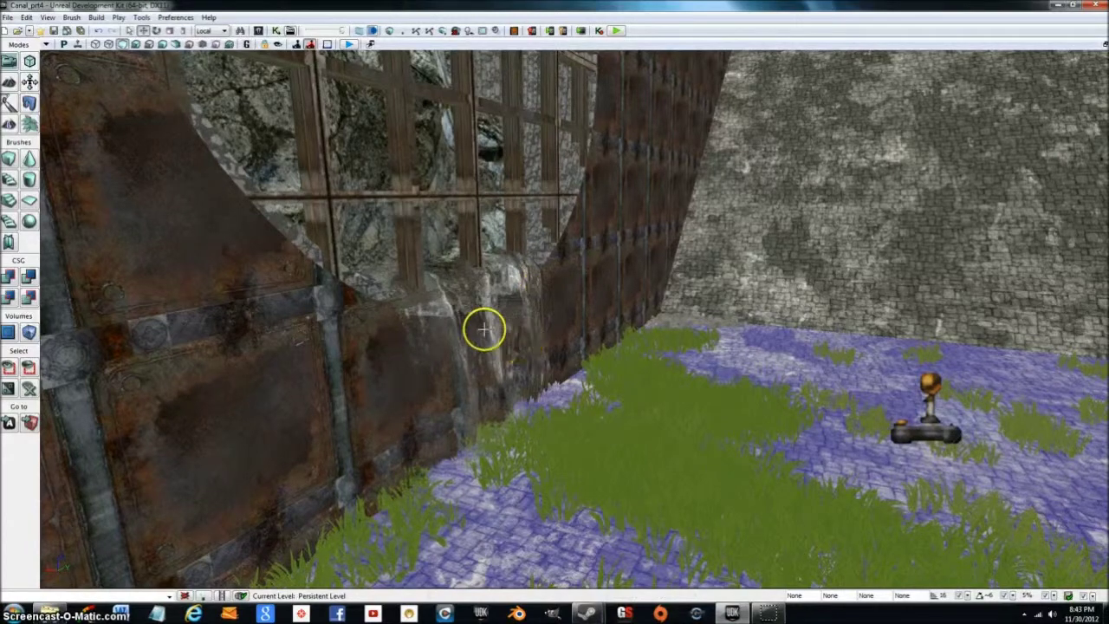
right_drag(482, 341, 510, 379)
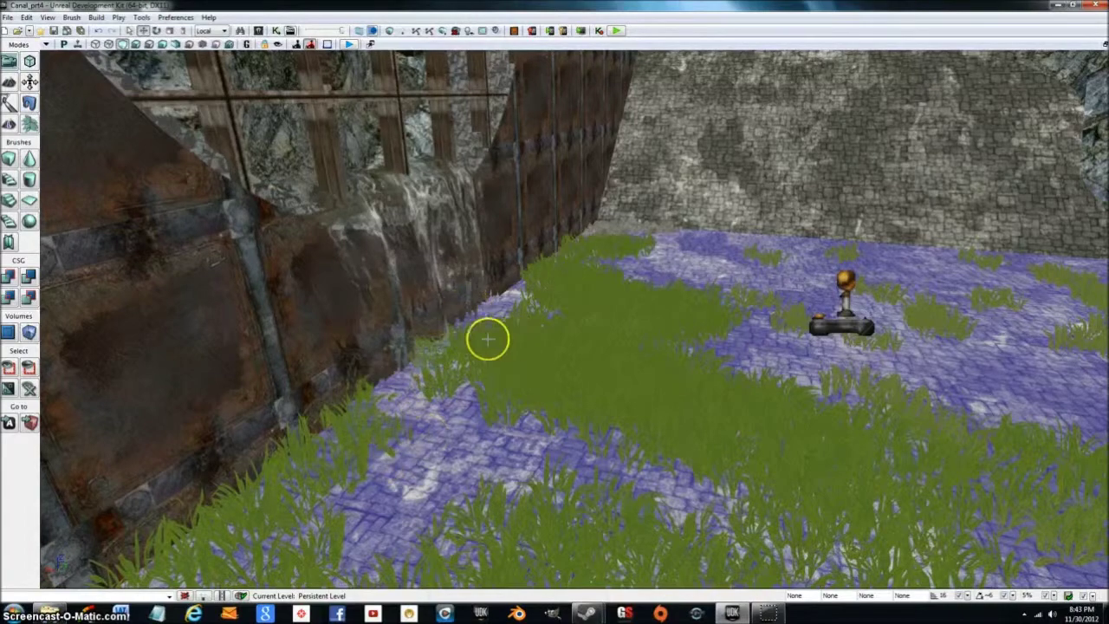
right_drag(443, 379, 474, 396)
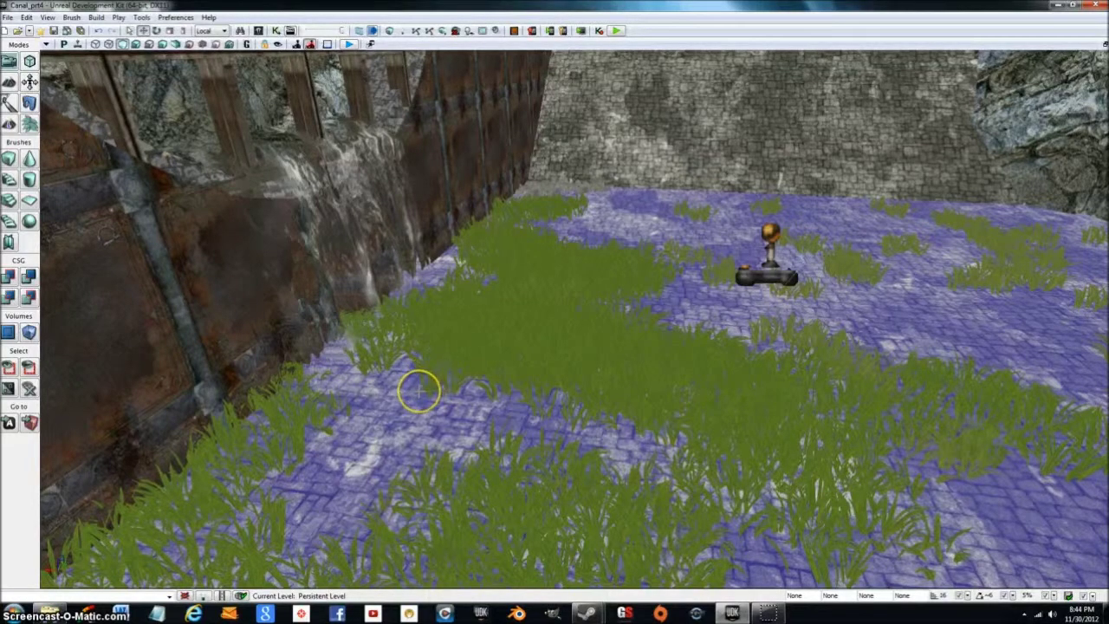
right_drag(406, 366, 431, 360)
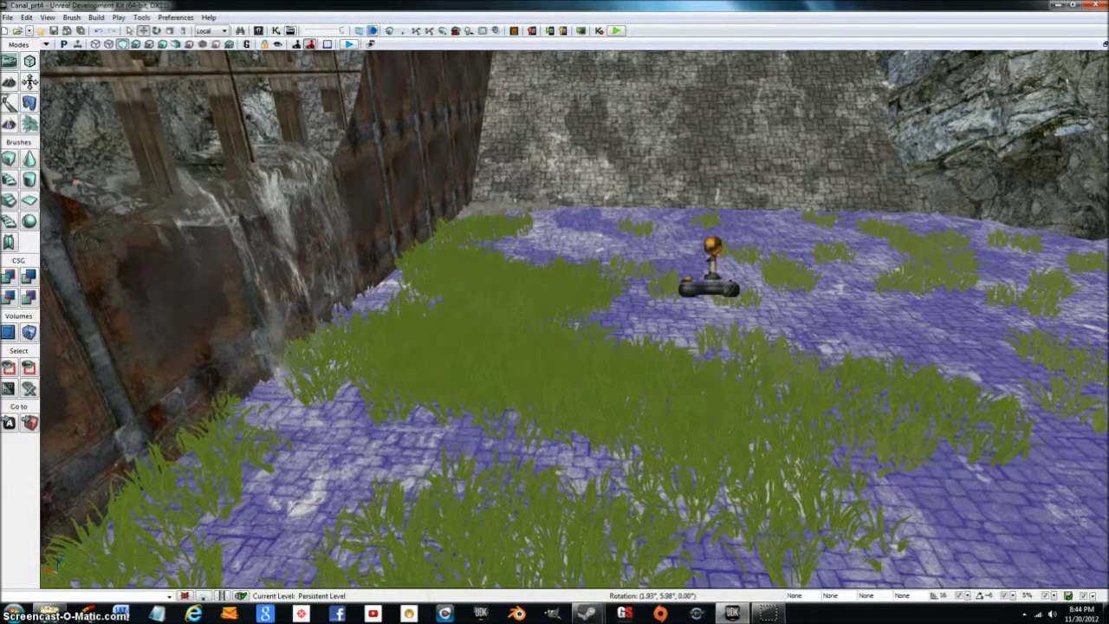
Tour the length of the canal, examining the arches, rocks, bridge, end wall and the sunset sky behind them
right_drag(396, 359, 822, 248)
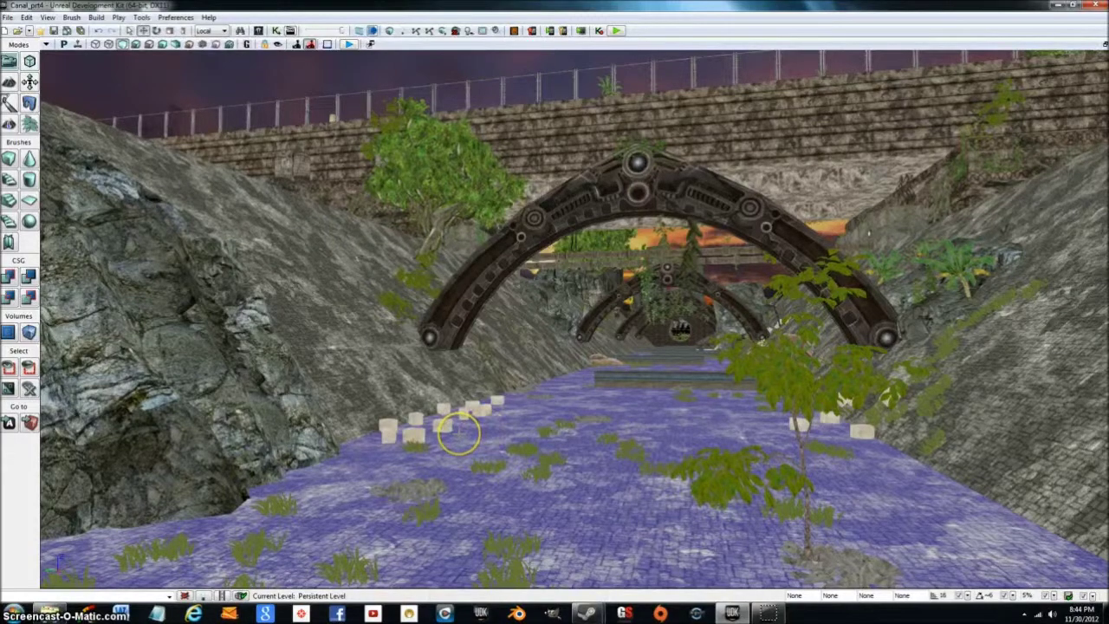
click(410, 427)
drag(410, 427, 437, 421)
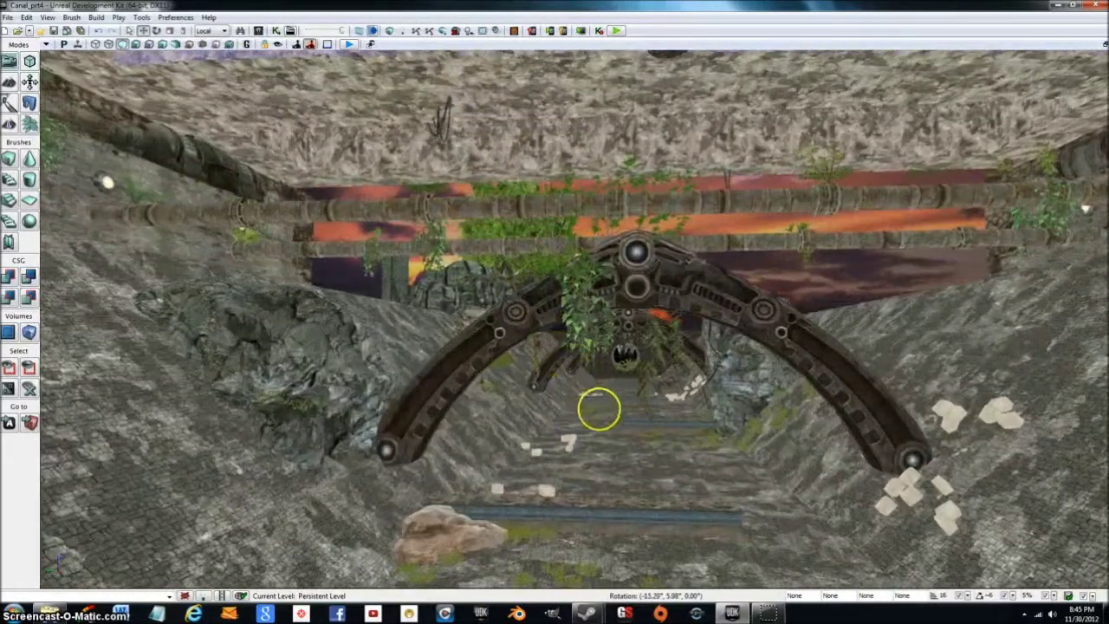
right_drag(599, 410, 603, 431)
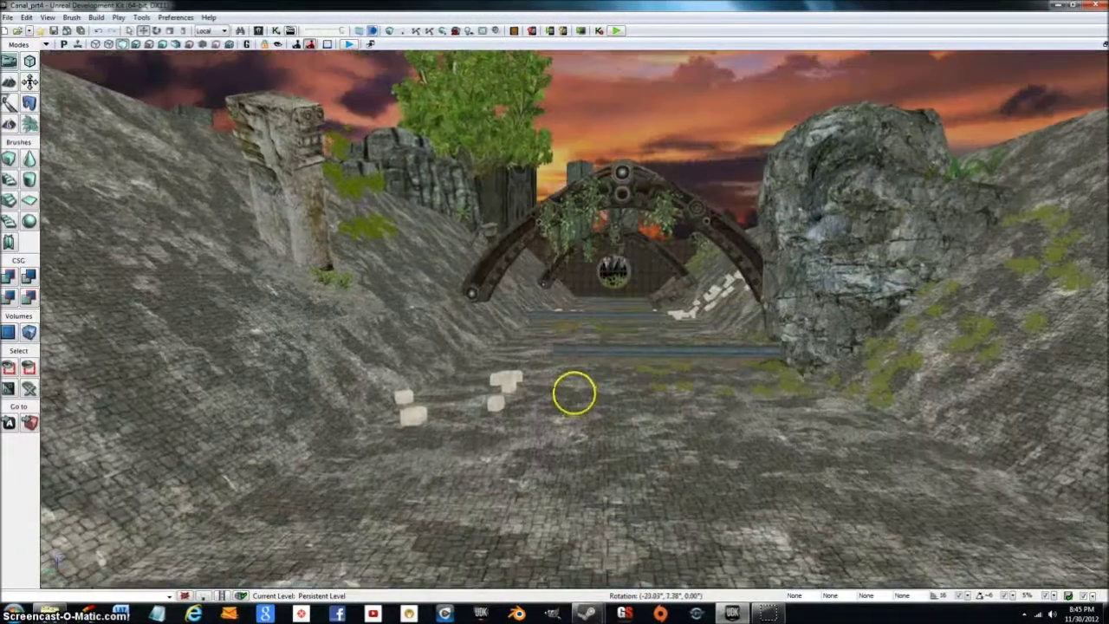
right_drag(573, 392, 297, 360)
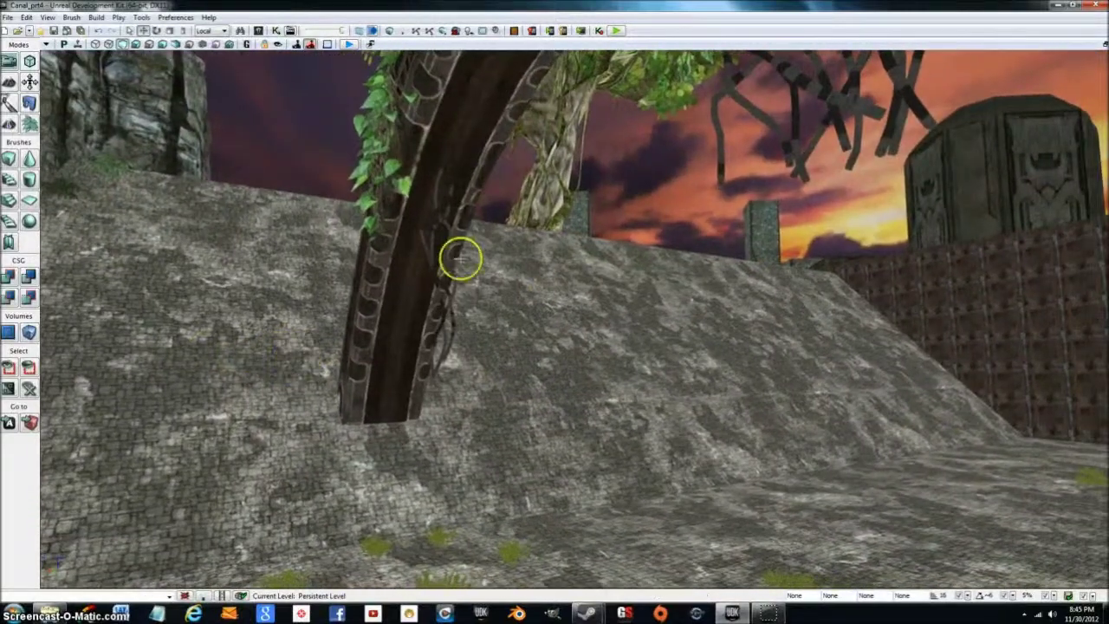
right_drag(850, 382, 1044, 434)
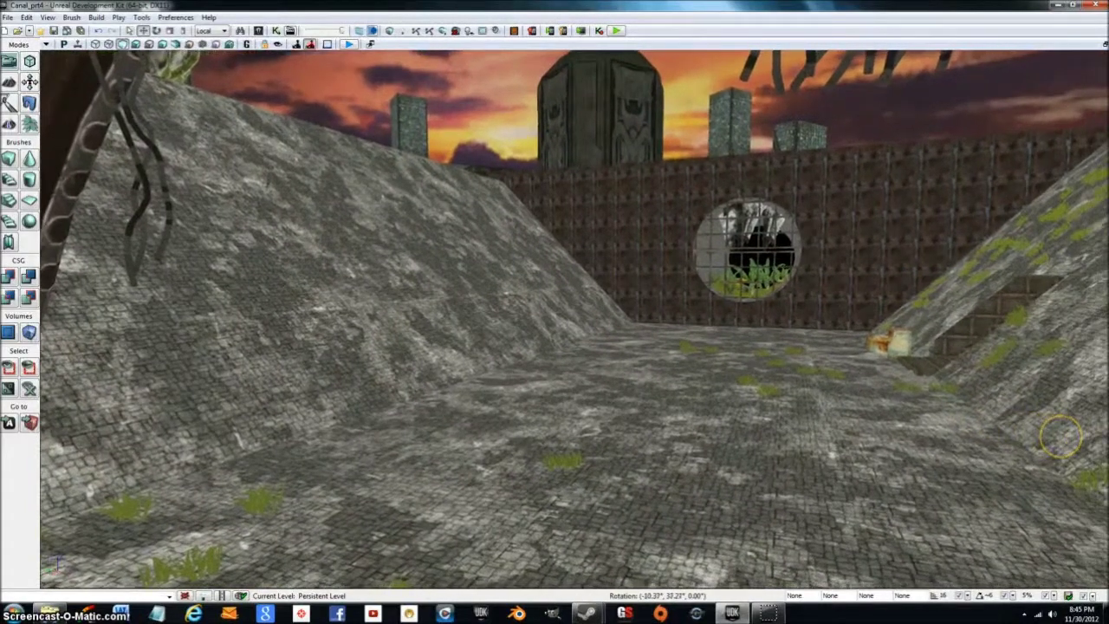
Tour the canal, examining the arches, the bridge with its hanging vines, the sloped banks and the sunset sky
right_drag(1062, 438, 374, 383)
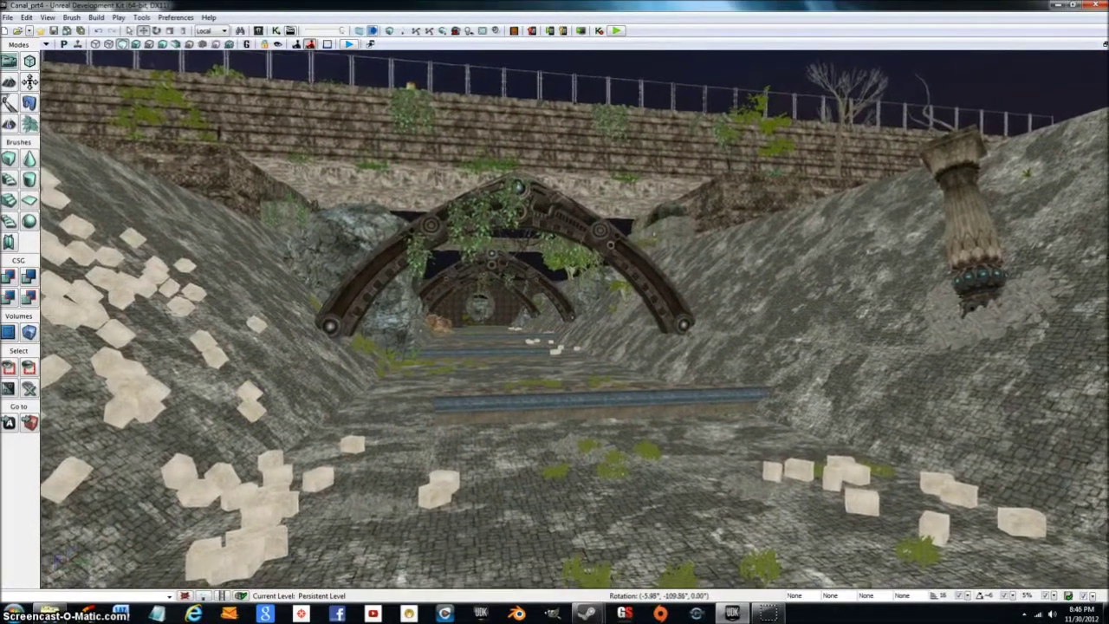
right_drag(251, 405, 271, 405)
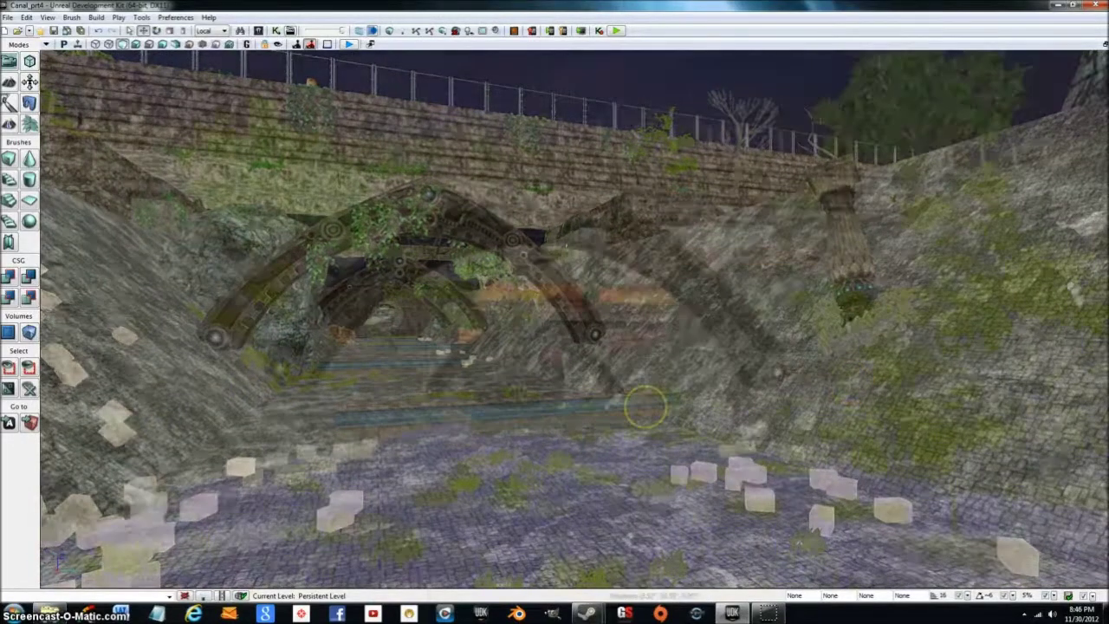
right_drag(649, 403, 589, 392)
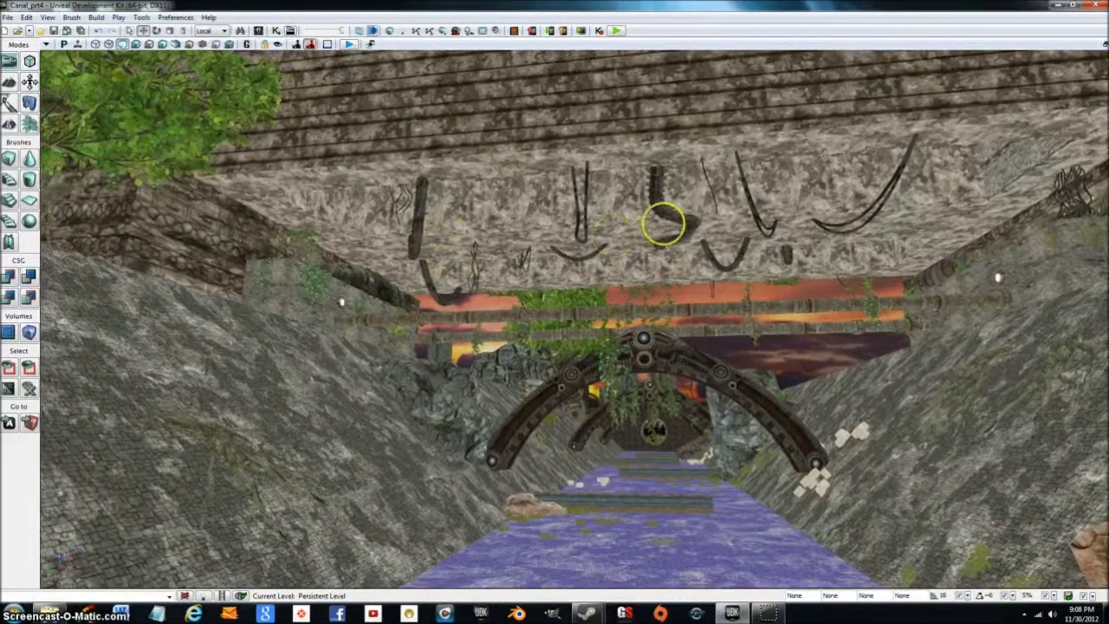
right_drag(520, 236, 559, 280)
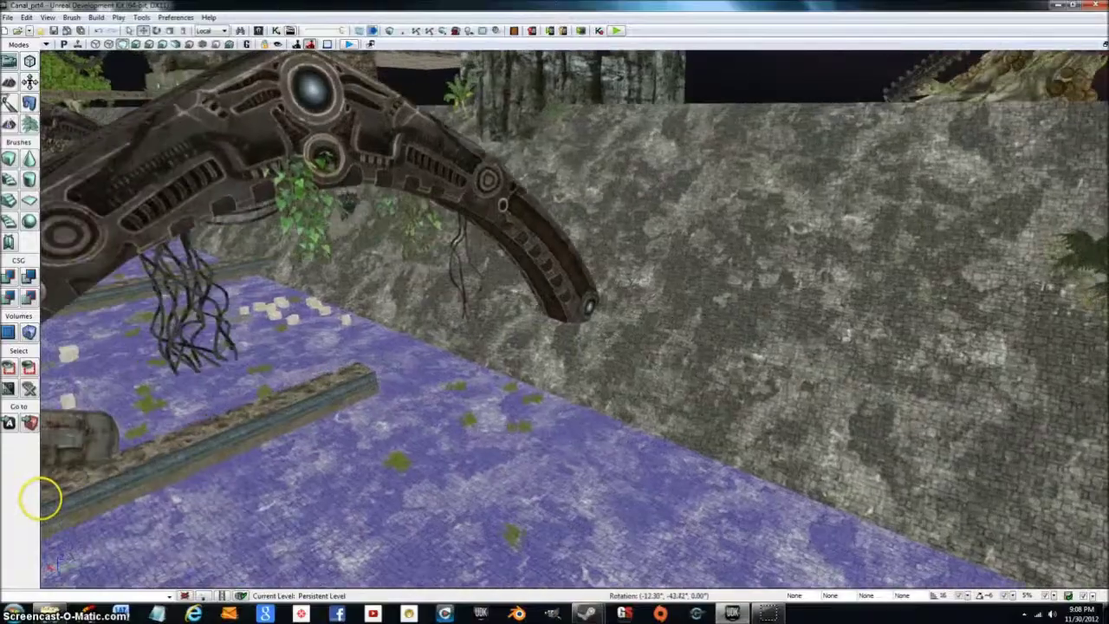
right_drag(42, 498, 238, 452)
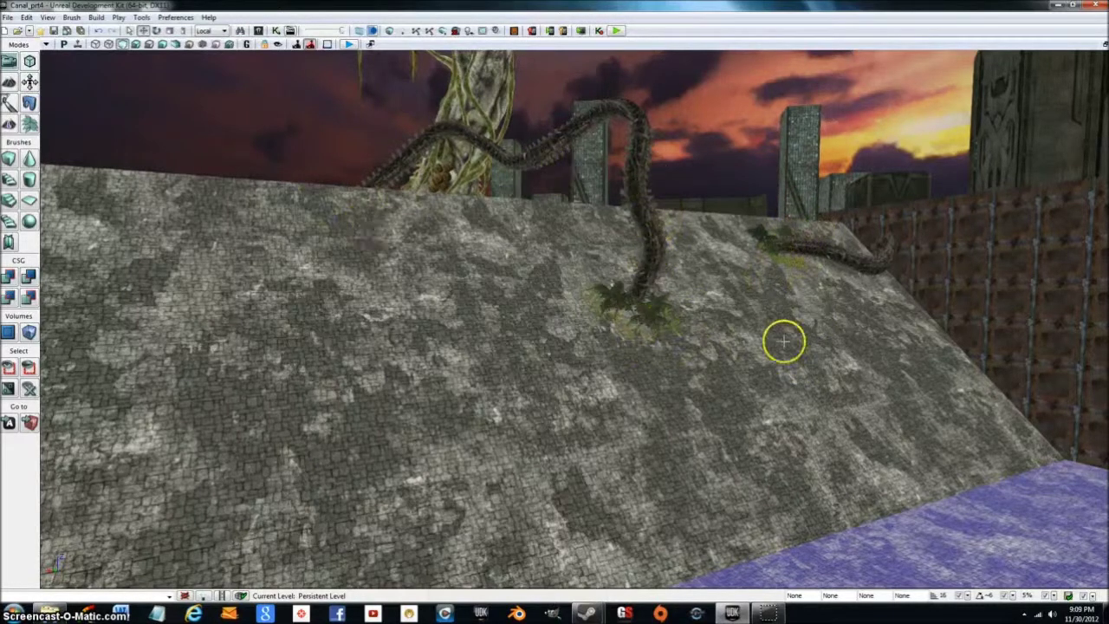
Examine the thorny vines growing from the sloped bank, the foot of the nearby arch and the canal beyond it
click(660, 303)
right_drag(482, 371, 53, 344)
right_drag(45, 382, 612, 390)
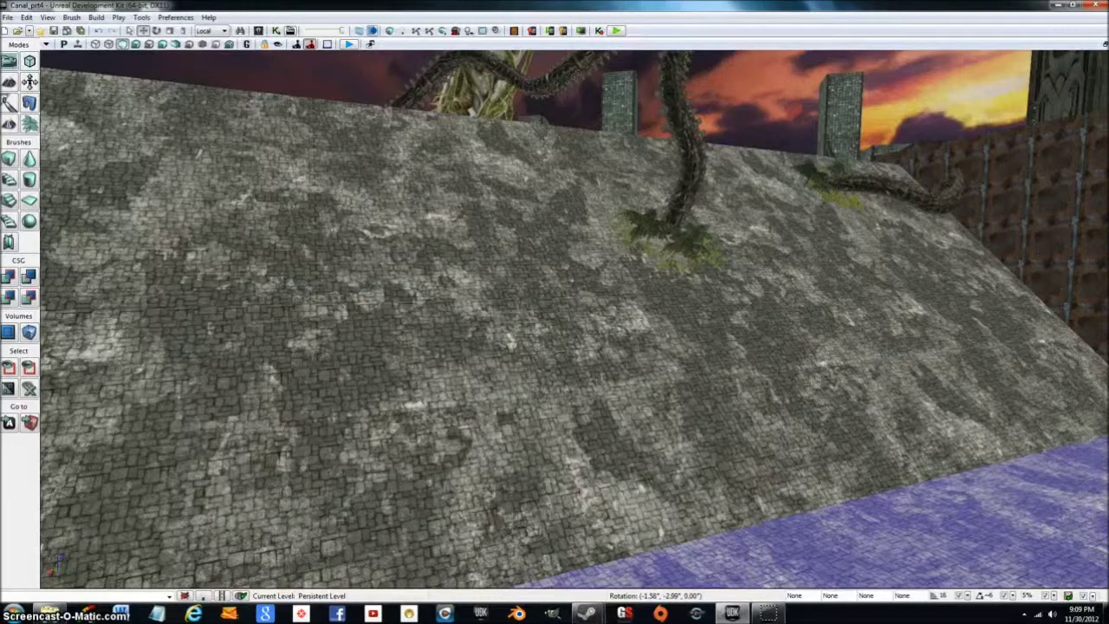
right_drag(575, 319, 570, 319)
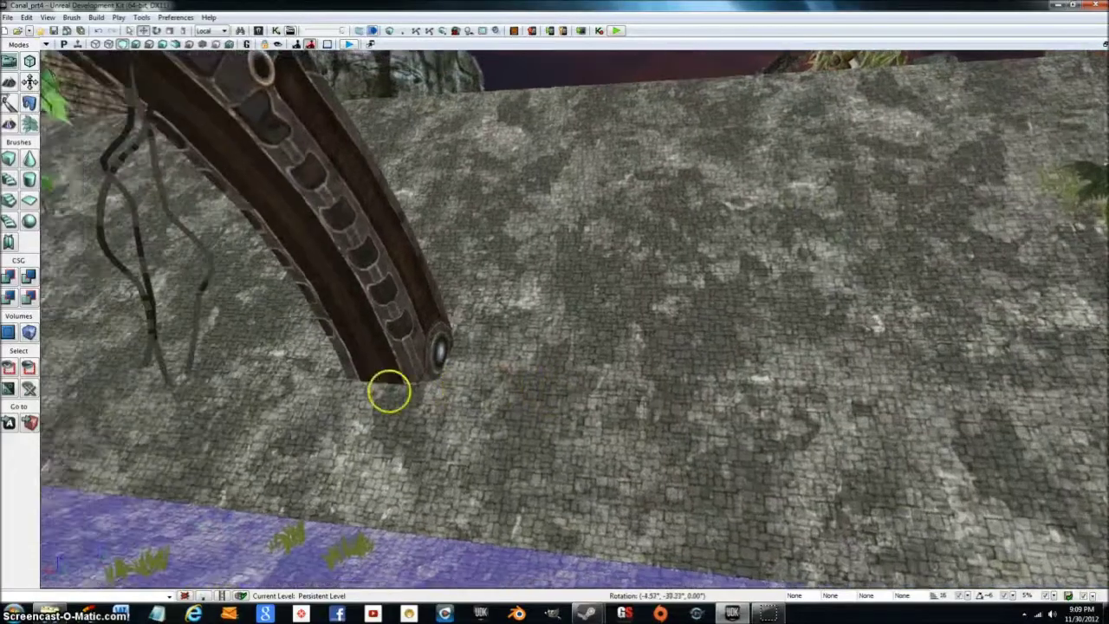
right_drag(389, 392, 82, 344)
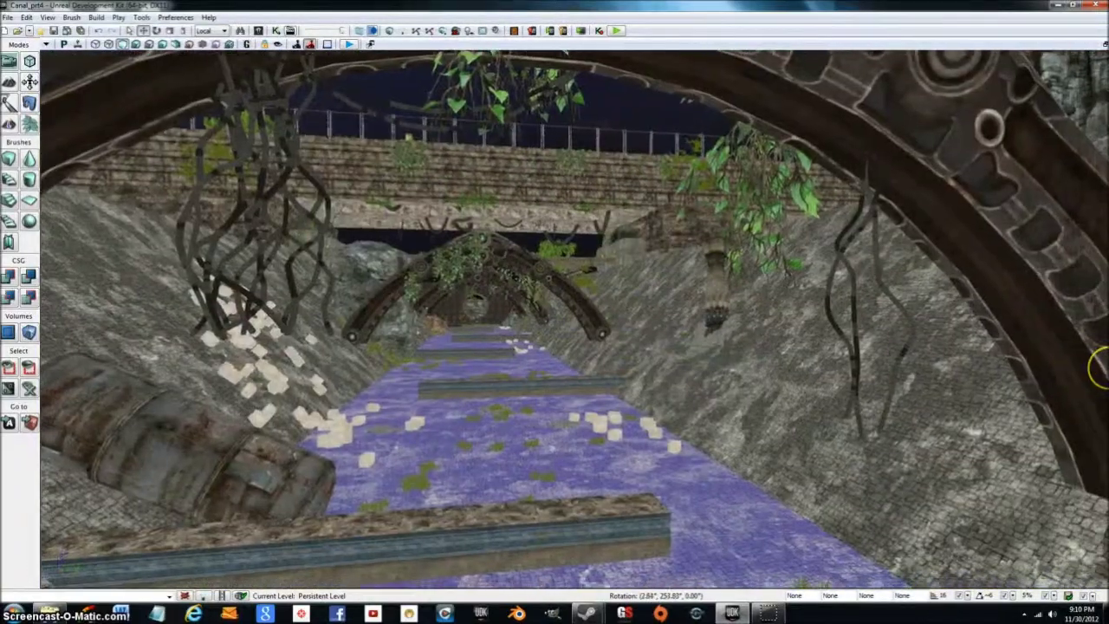
right_drag(1099, 369, 124, 438)
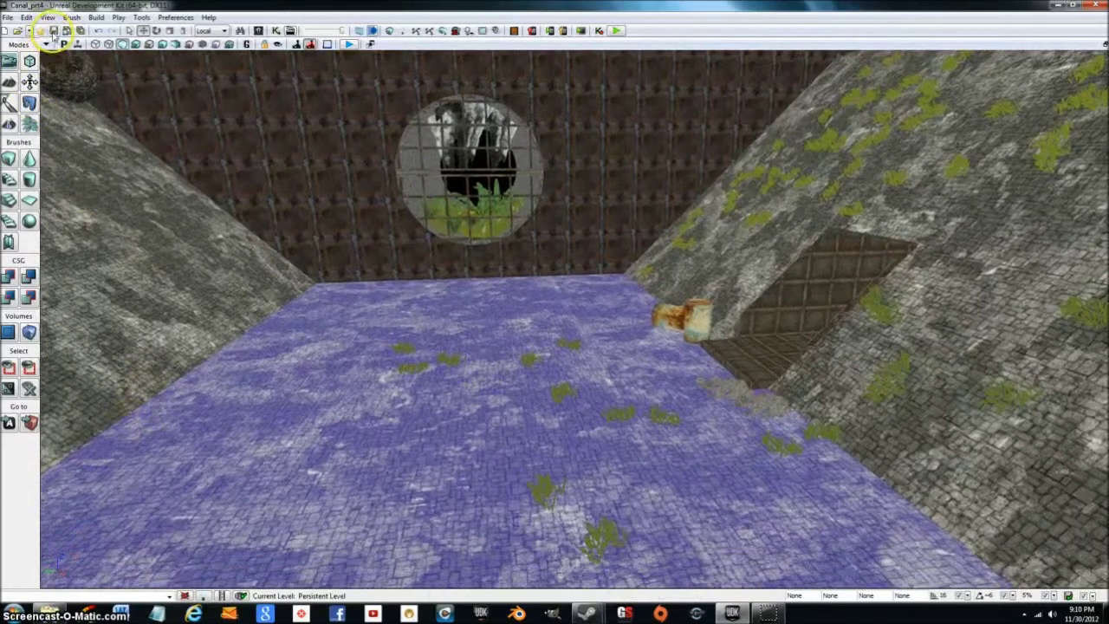
Save the level and review the rusted end wall, the side grate and the canal behind the arch
click(53, 31)
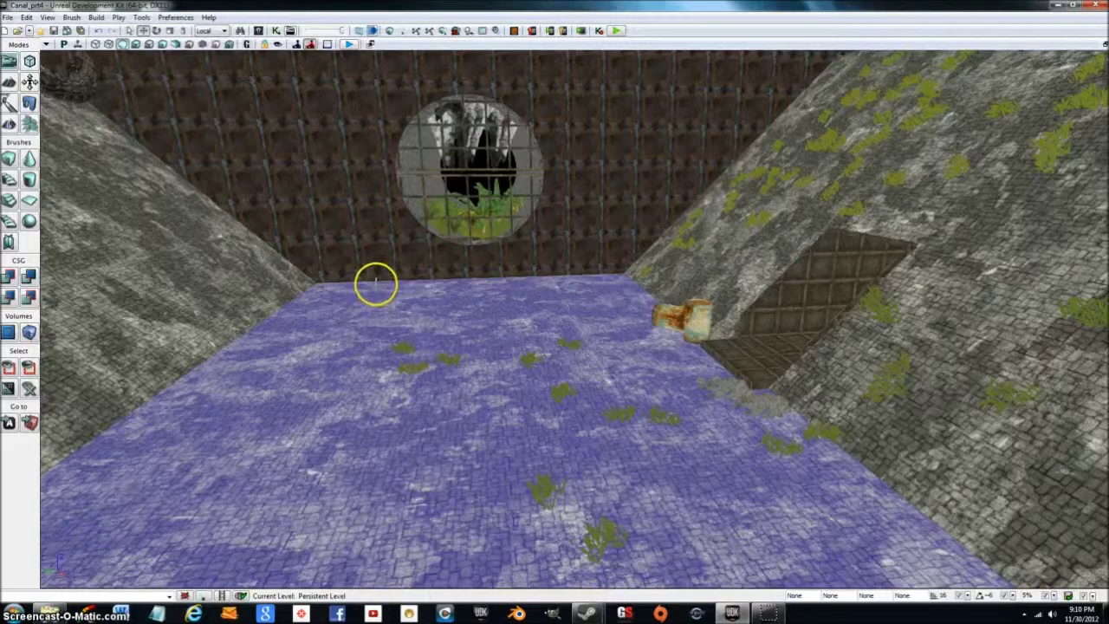
right_drag(628, 119, 618, 101)
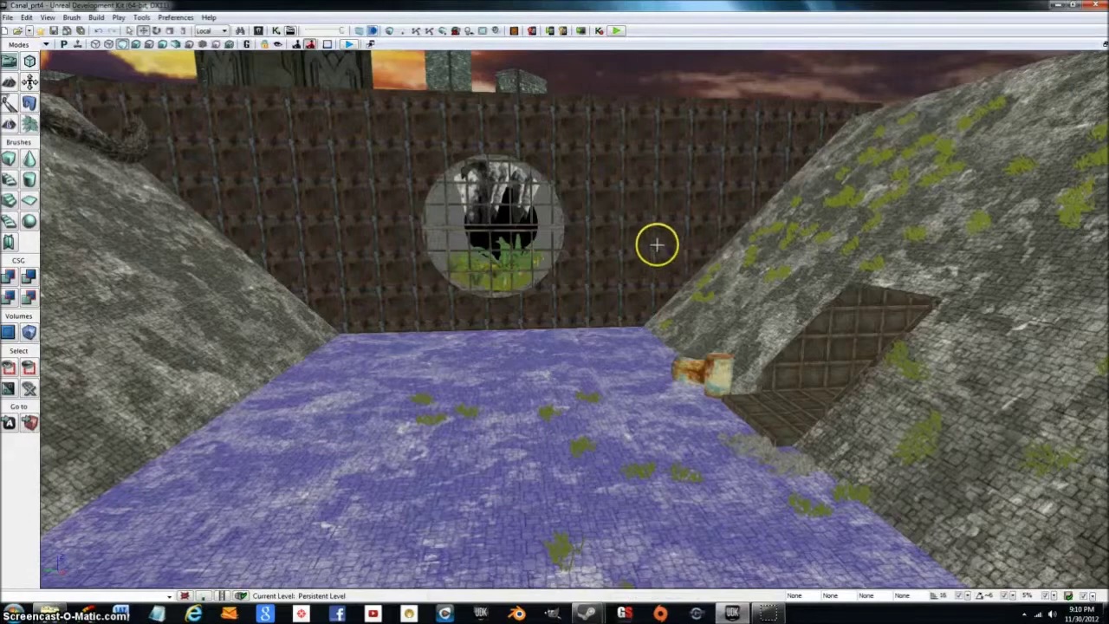
right_drag(659, 249, 1098, 221)
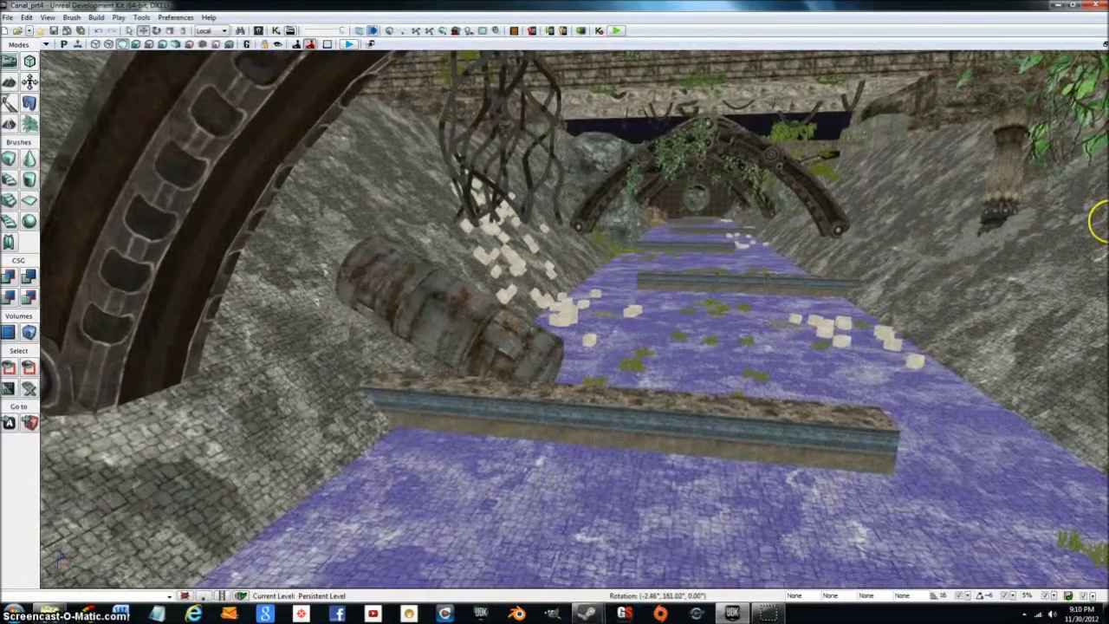